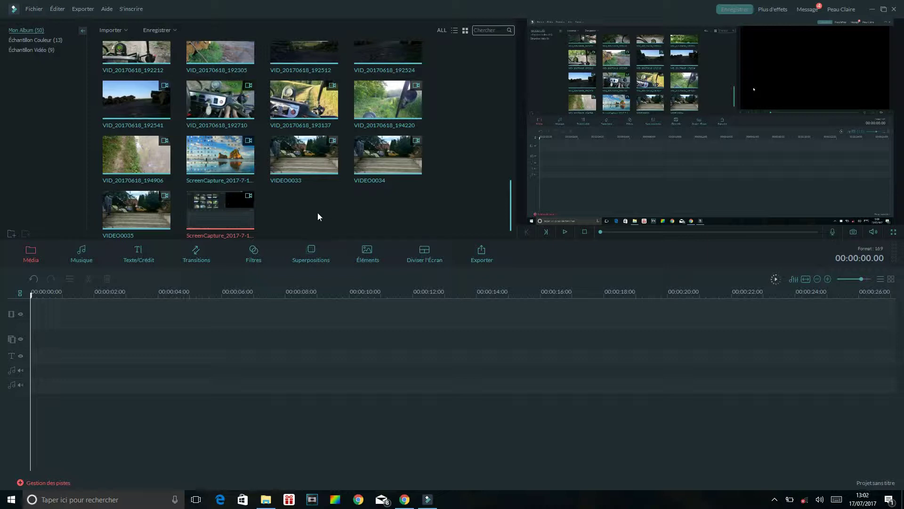
- Place VIDEO0033 at the start of the main video track and cut away everything before 00:00:07.10
left_click_drag(317, 157, 134, 330)
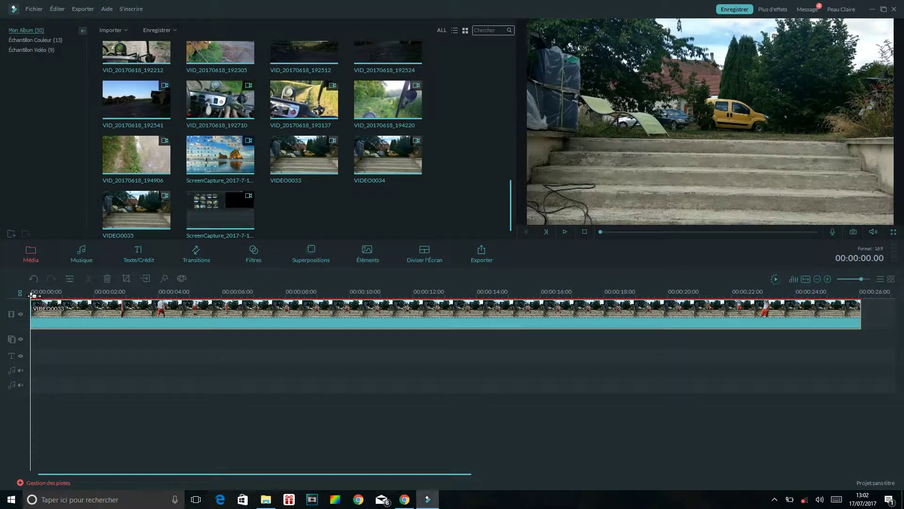
left_click_drag(32, 302, 272, 308)
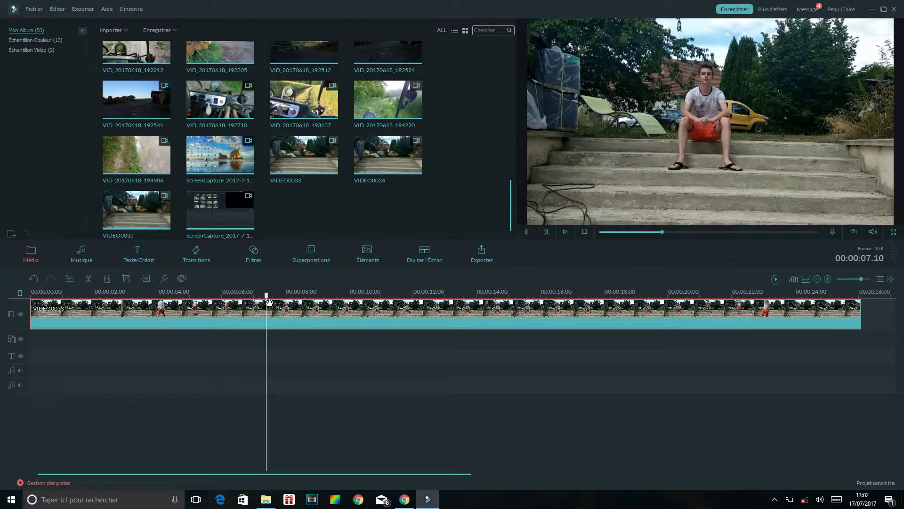
left_click(88, 278)
left_click(150, 303)
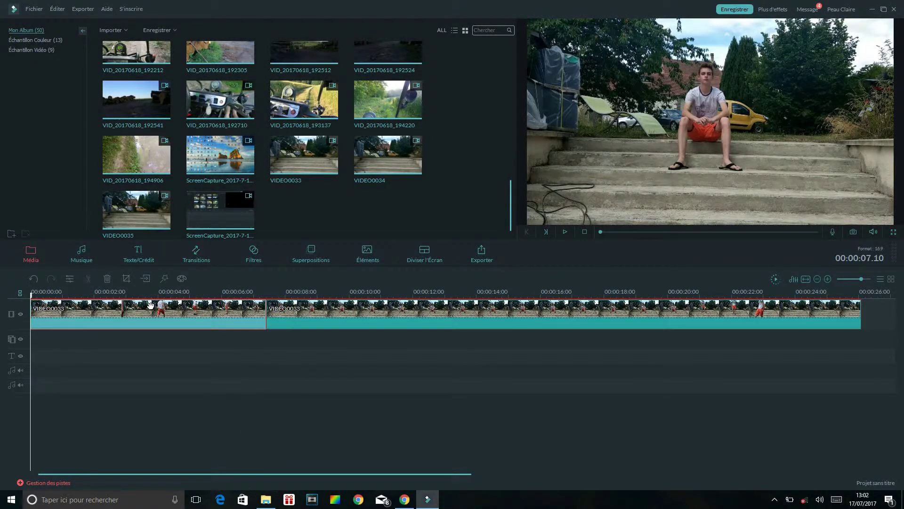
key("Delete")
- Overlay VIDEO0034 on the first PIP track from about 00:00:03.15 and VIDEO0035 on the second PIP track from 00:00:02.08
mouse_move(393, 153)
left_click_drag(403, 157, 118, 340)
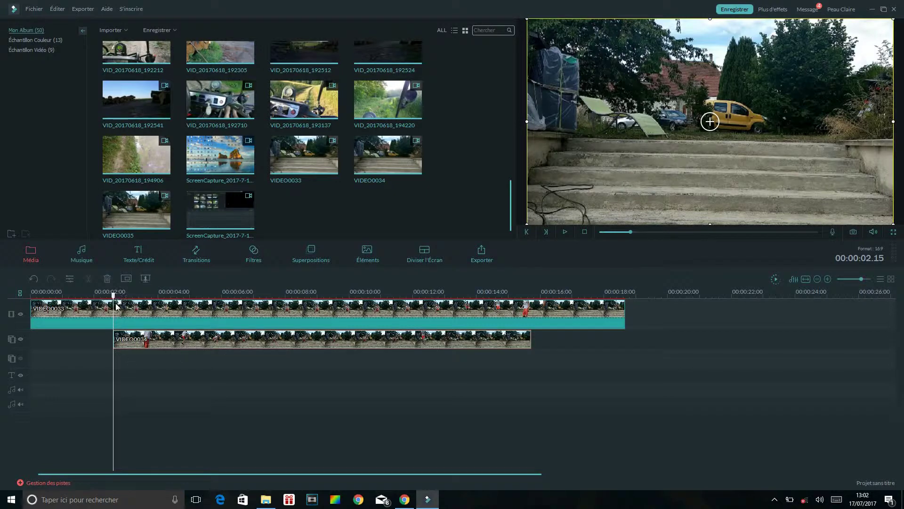
left_click_drag(143, 340, 176, 340)
left_click_drag(148, 302, 109, 304)
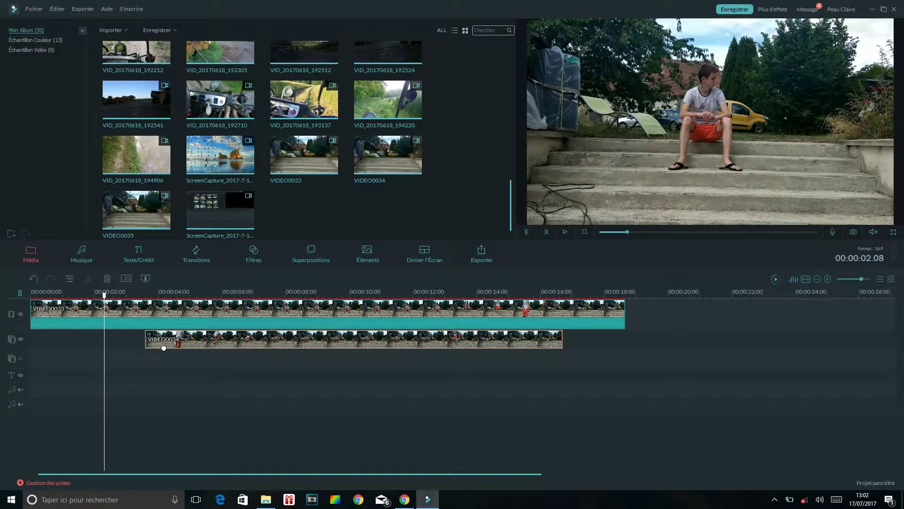
left_click_drag(151, 219, 110, 360)
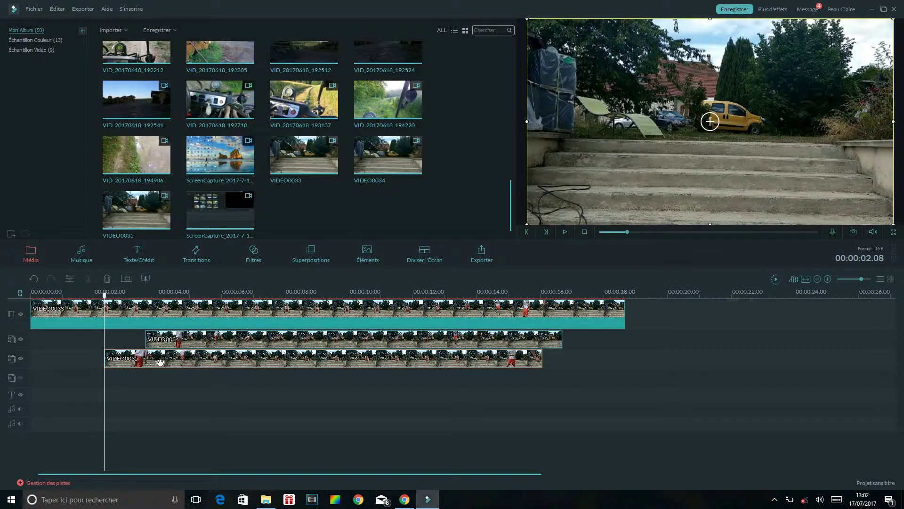
- Cut off the part of VIDEO0035 before 00:00:05.20 and move the remaining clip to start at 00:00:02.09
left_click_drag(105, 297, 212, 302)
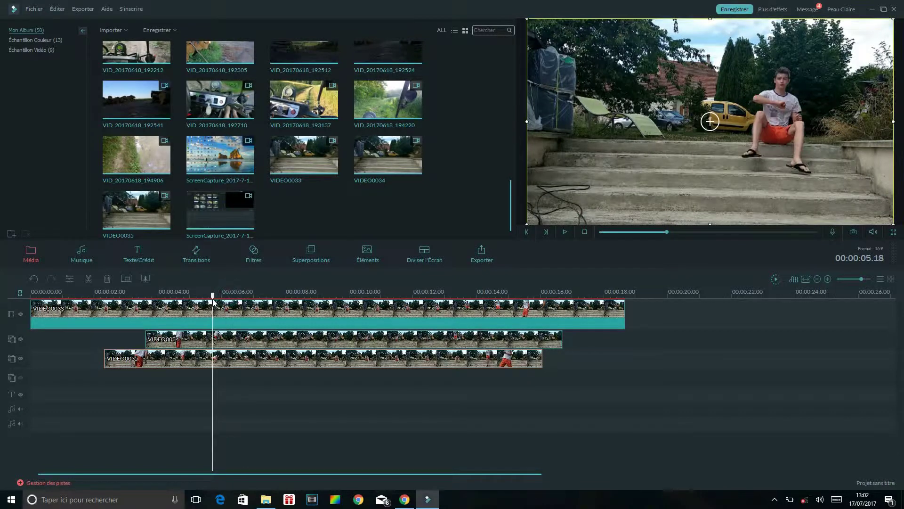
left_click_drag(215, 301, 215, 302)
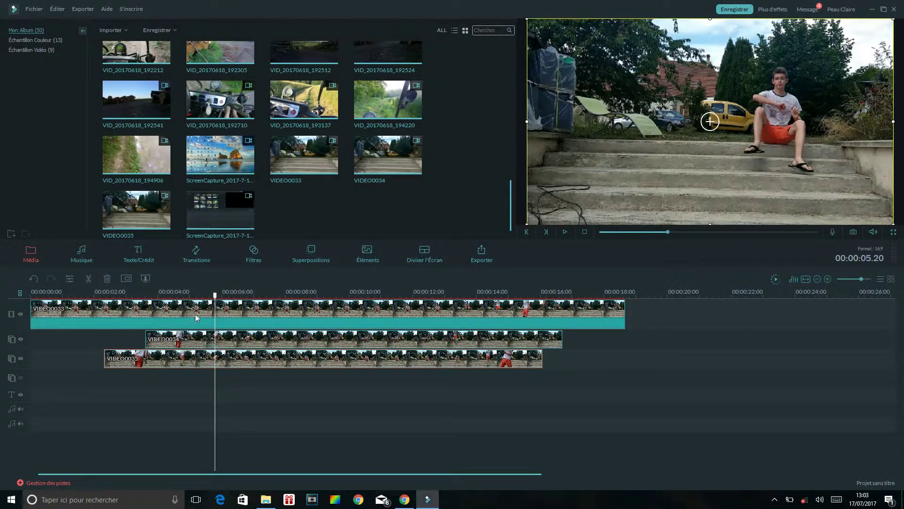
left_click(89, 279)
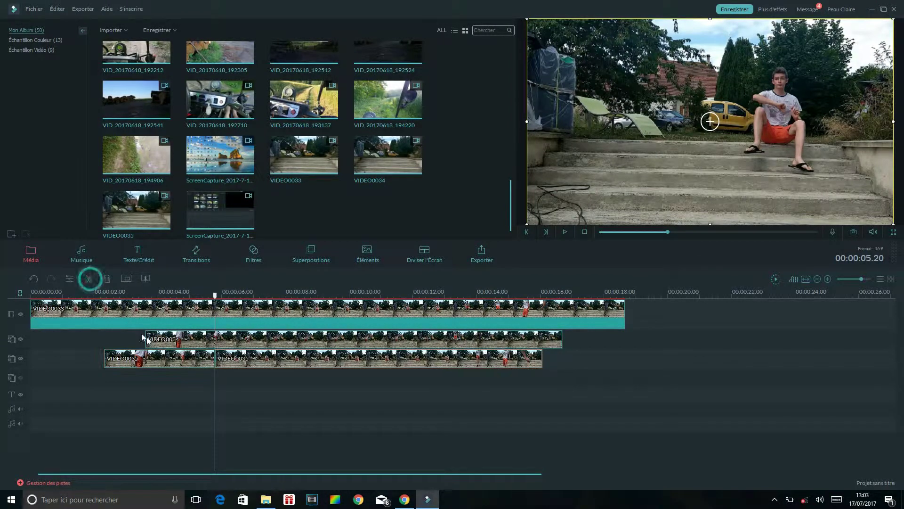
left_click(104, 293)
key("Delete")
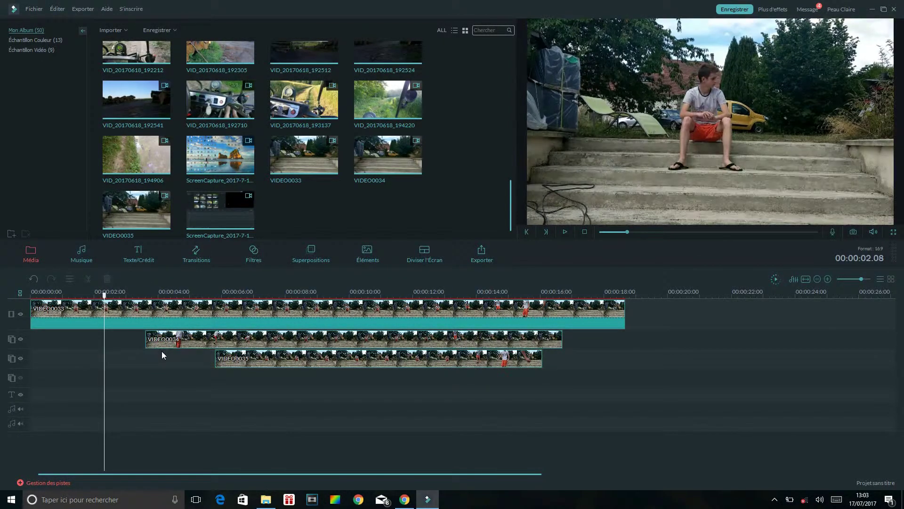
mouse_move(123, 359)
left_mouse_down()
mouse_move(111, 363)
mouse_move(127, 356)
left_mouse_up()
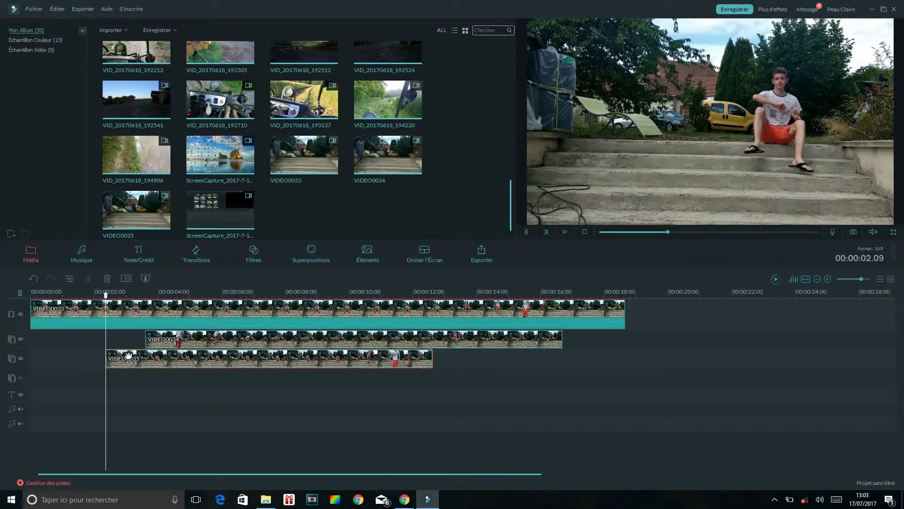
- Mask the VIDEO0035 overlay with the right-hand vertical strip shape at width 0.57 and preview the result
left_click(128, 278)
left_click_drag(395, 182, 387, 297)
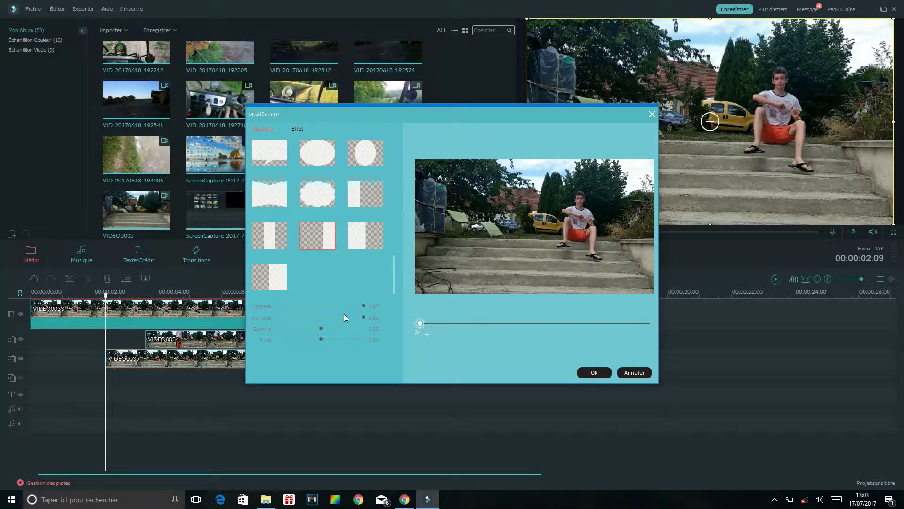
left_click(329, 238)
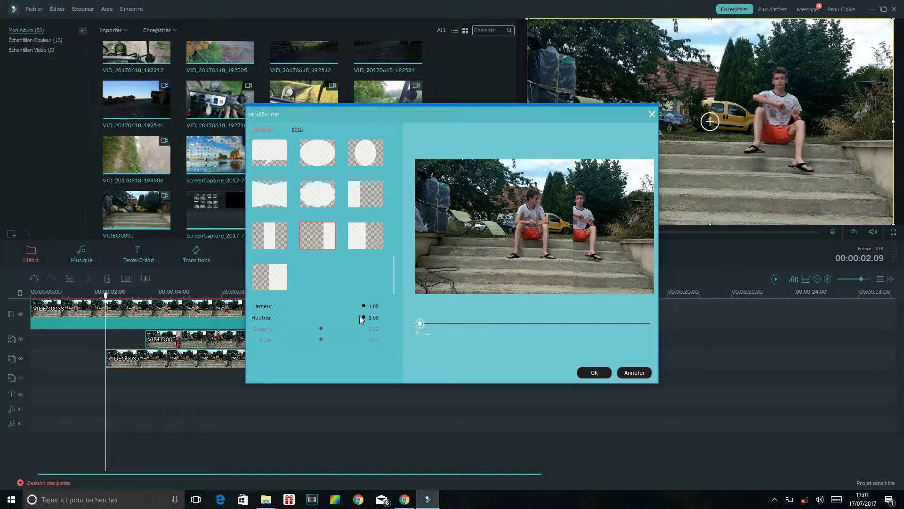
left_click_drag(366, 316, 327, 306)
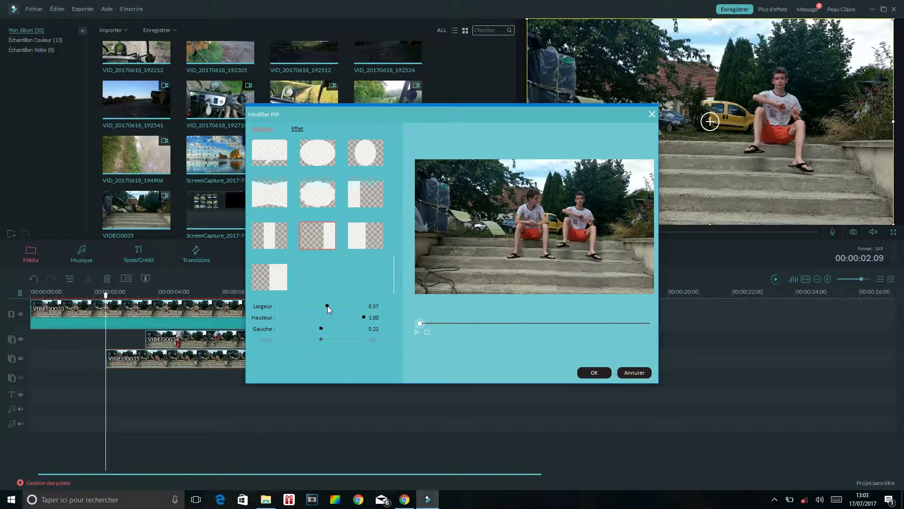
left_click(416, 333)
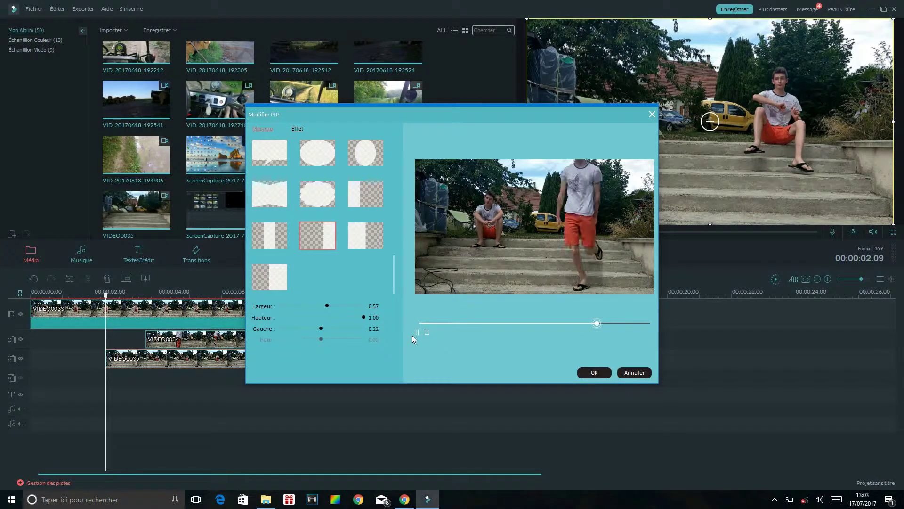
left_click(416, 332)
left_click_drag(625, 326, 420, 341)
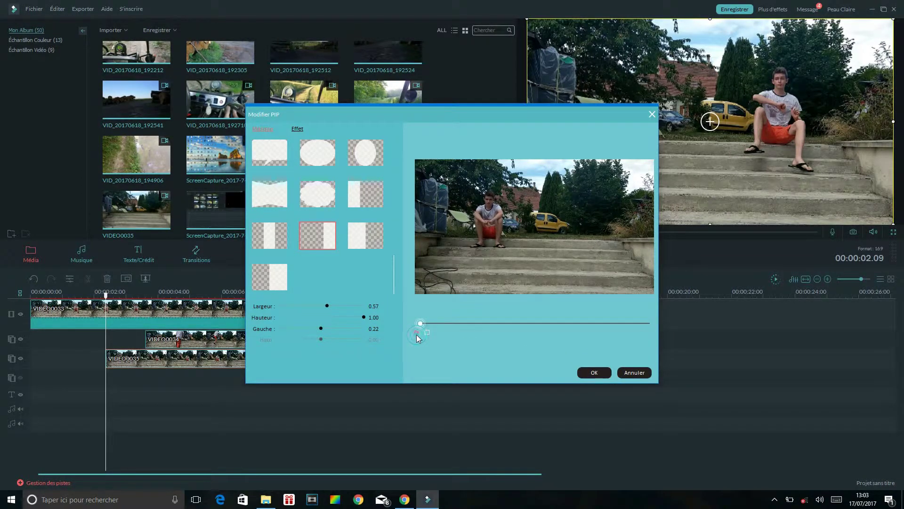
left_click(416, 333)
left_click(418, 332)
left_click(597, 373)
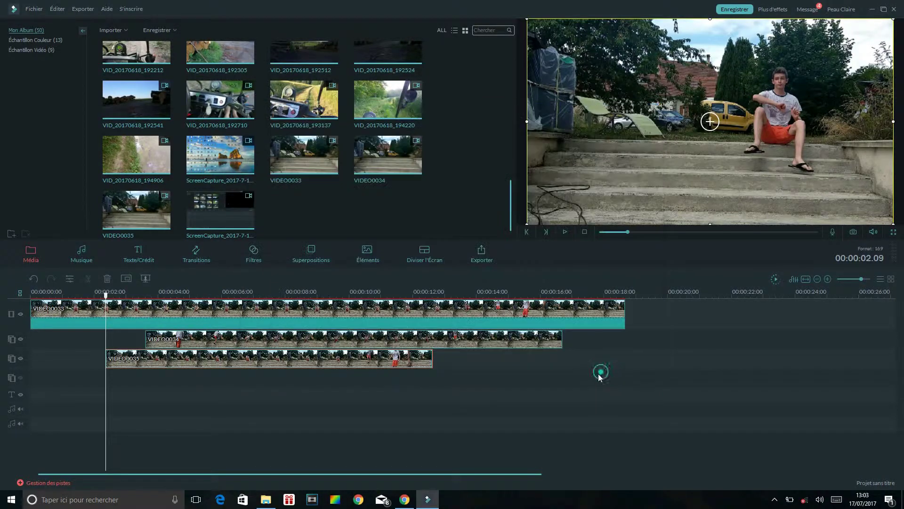
- Mask the VIDEO0034 overlay with the narrow left-hand vertical strip shape at width 0.72 and preview the result
left_click(176, 340)
left_click(144, 316)
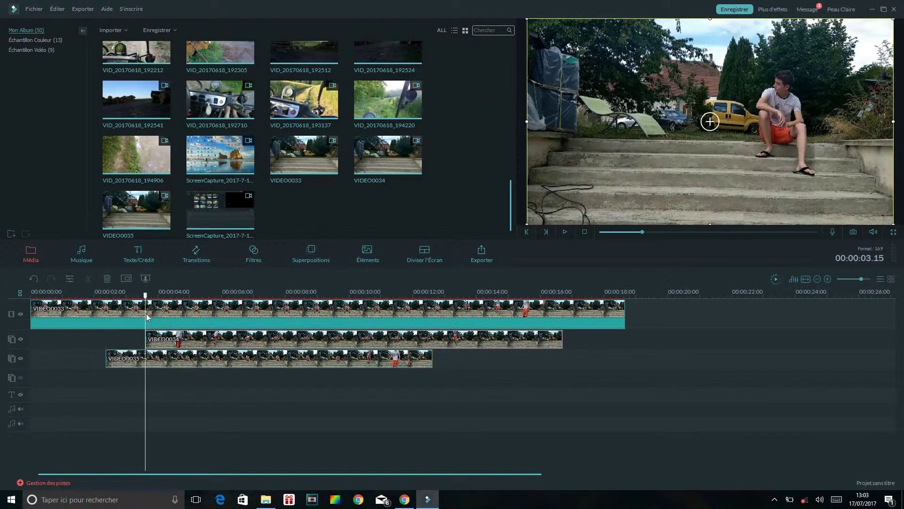
left_click(126, 278)
left_click_drag(393, 170, 388, 295)
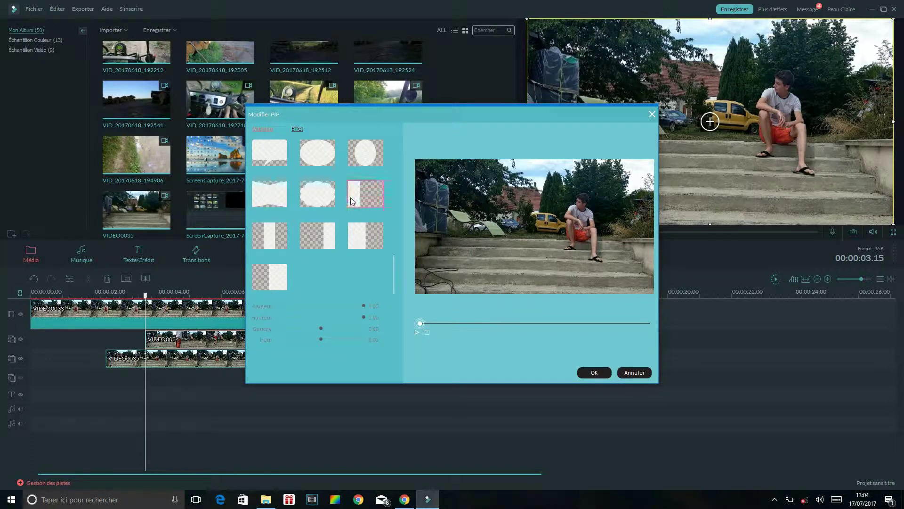
left_click(372, 193)
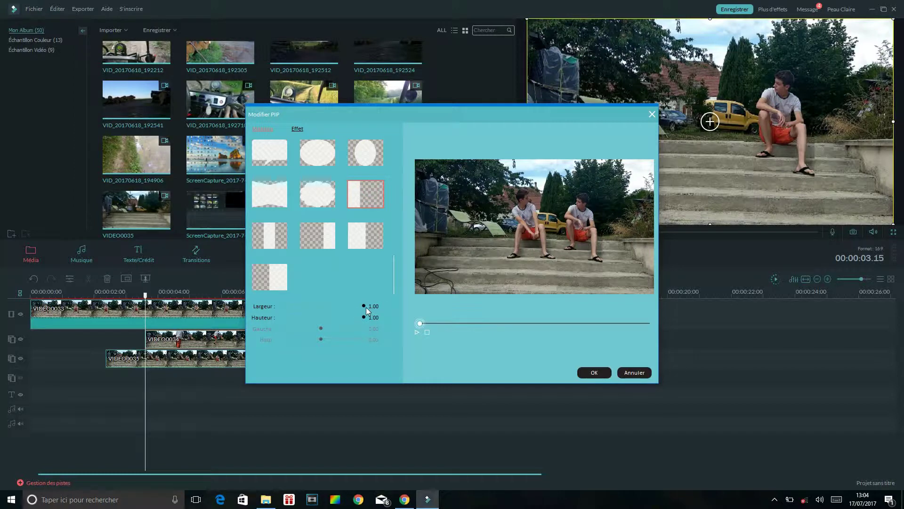
left_click_drag(363, 306, 339, 312)
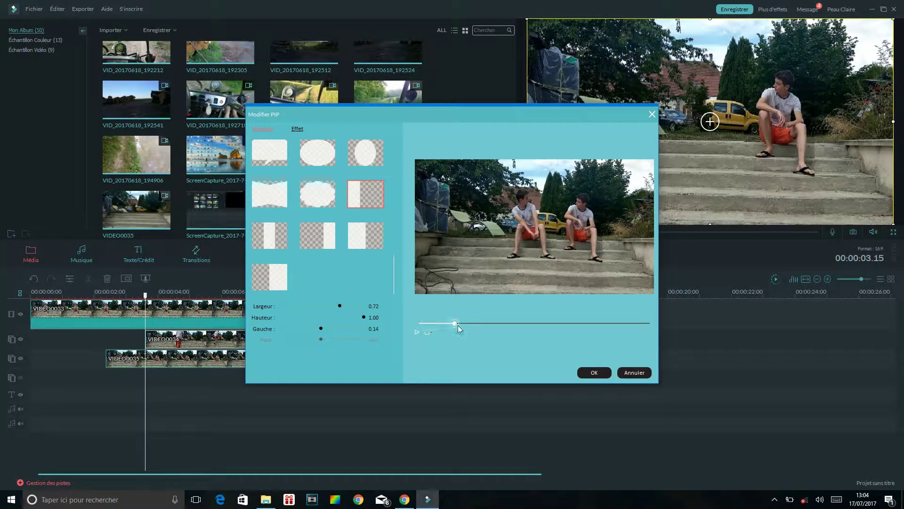
left_click(416, 332)
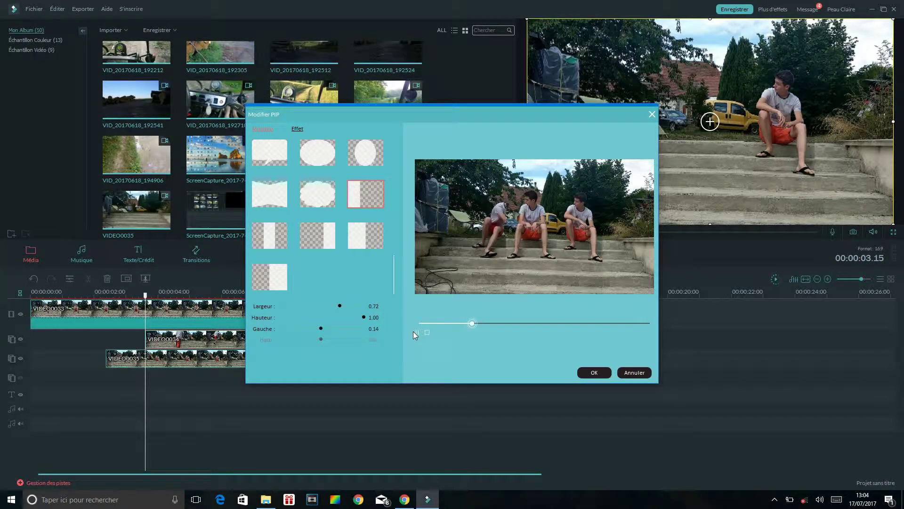
left_click(418, 331)
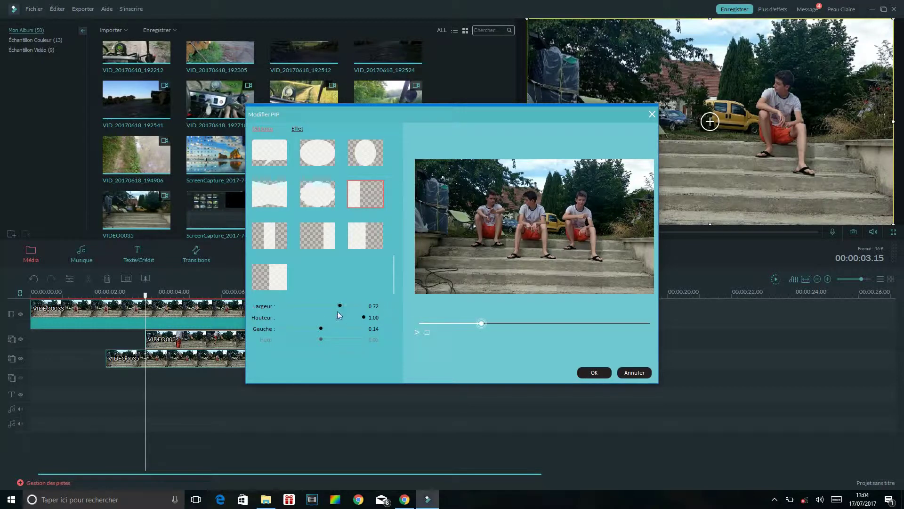
left_click(594, 373)
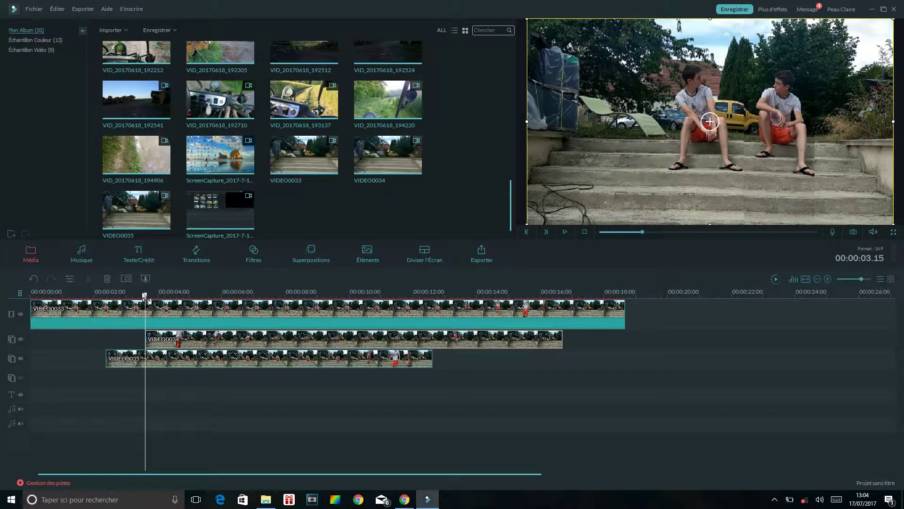
- Split the VIDEO0034 overlay at 00:00:07.07 and delete the part before the cut
left_click_drag(145, 297, 264, 289)
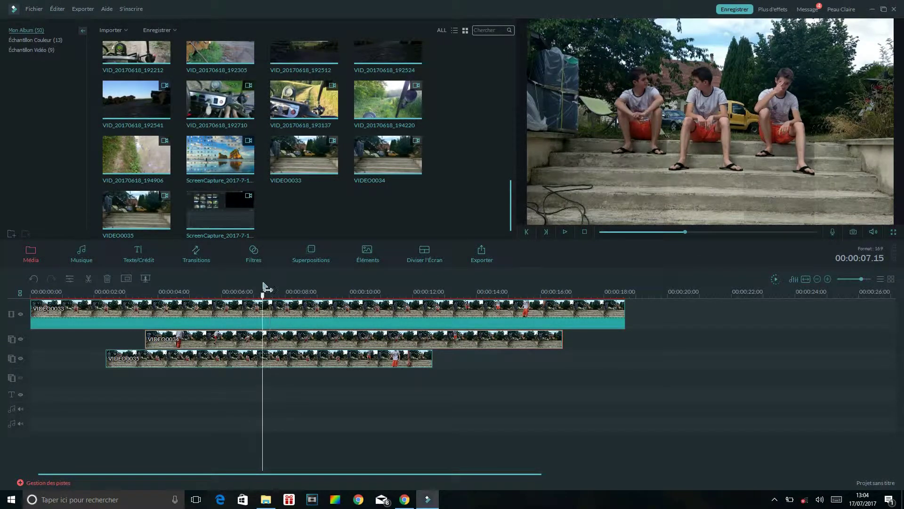
left_click(253, 328)
left_click(88, 278)
left_click(194, 339)
key("Delete")
- Move the remaining VIDEO0034 clip along its PIP track to start at about 00:00:06
left_click(275, 339)
left_click_drag(292, 339, 187, 343)
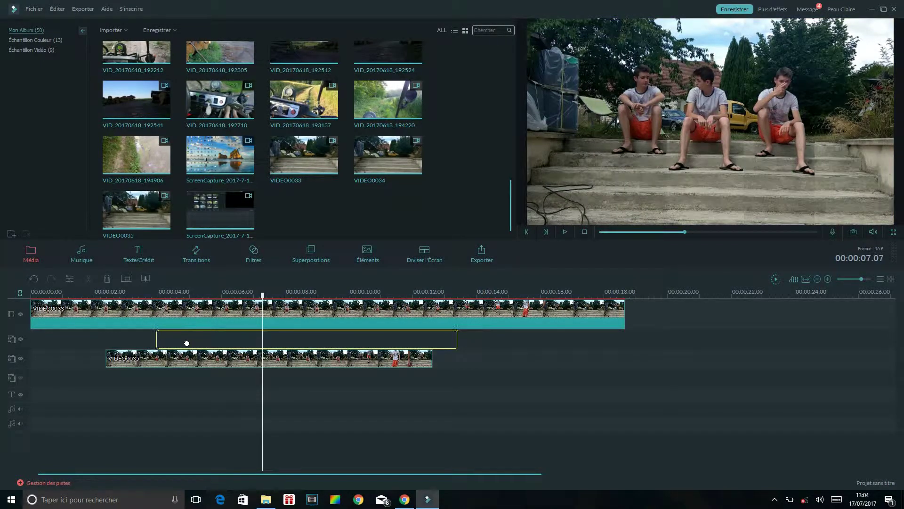
left_click_drag(245, 311, 254, 305)
left_click(155, 294)
left_click_drag(156, 296, 225, 288)
left_click_drag(235, 339, 304, 335)
- Play the three-layer composite from the beginning of the timeline
key("Home")
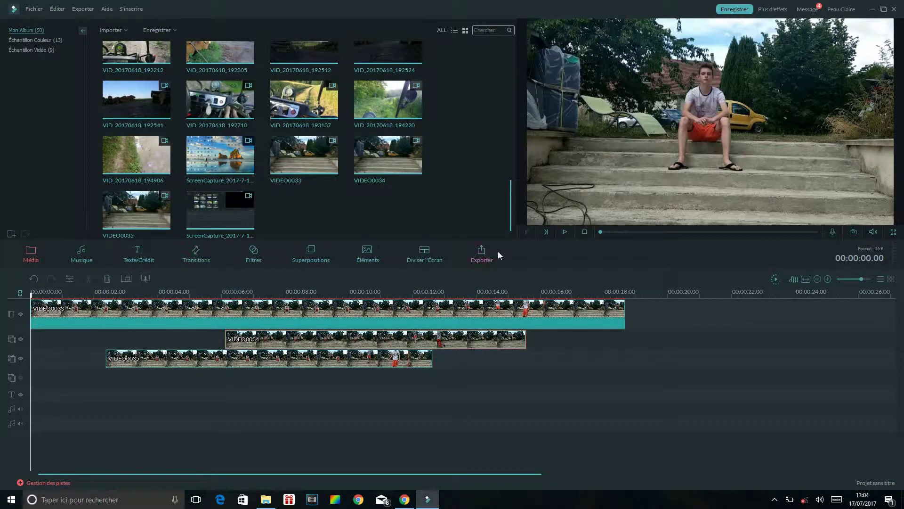
left_click(564, 232)
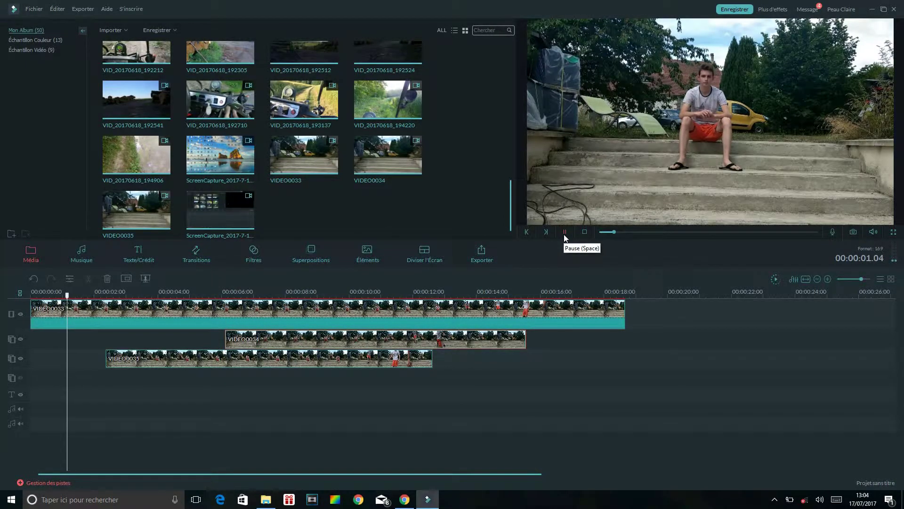